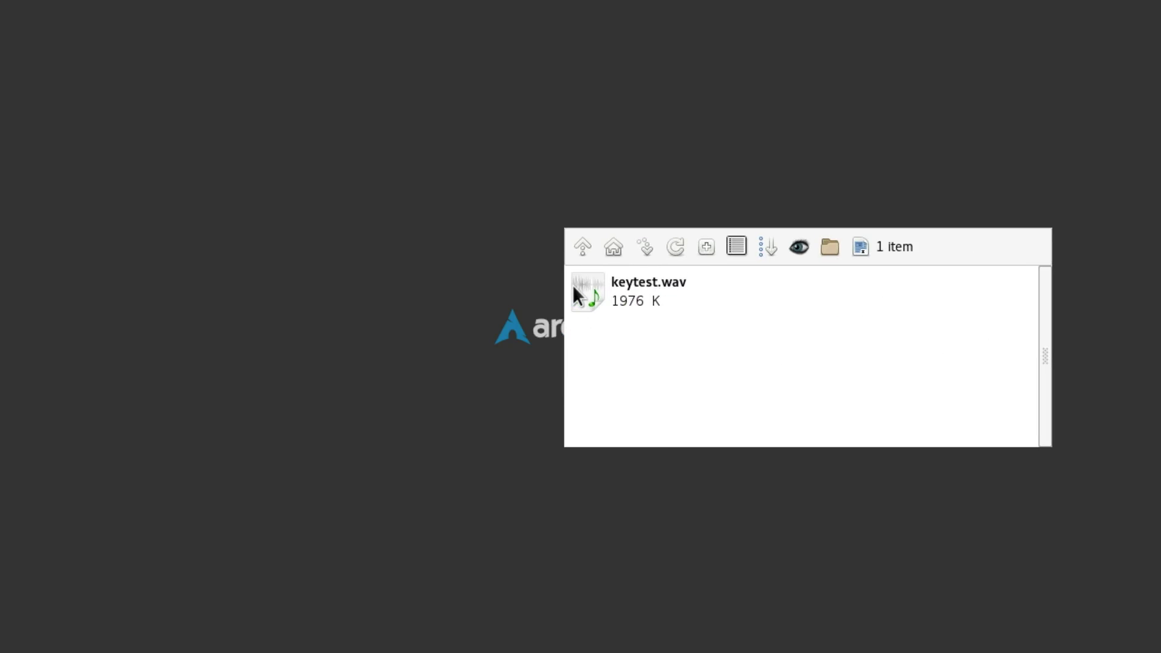
# Preview keytest.wav in the media player from ROX-Filer, then close the player.
pyautogui.rightClick(573, 285)
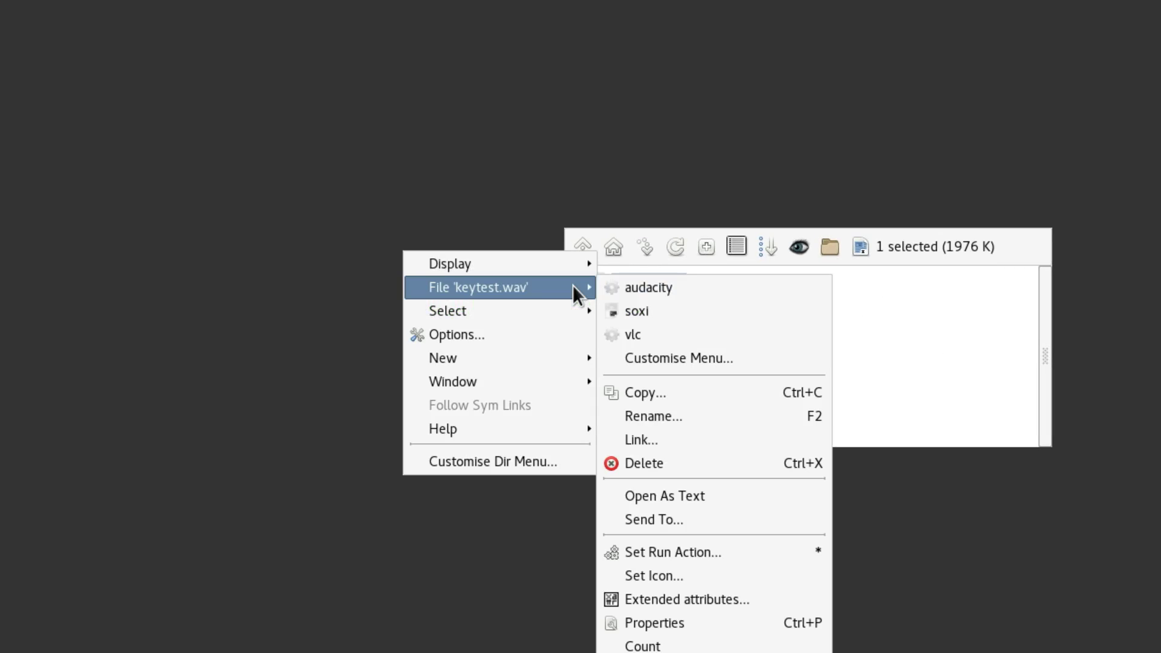
pyautogui.click(669, 335)
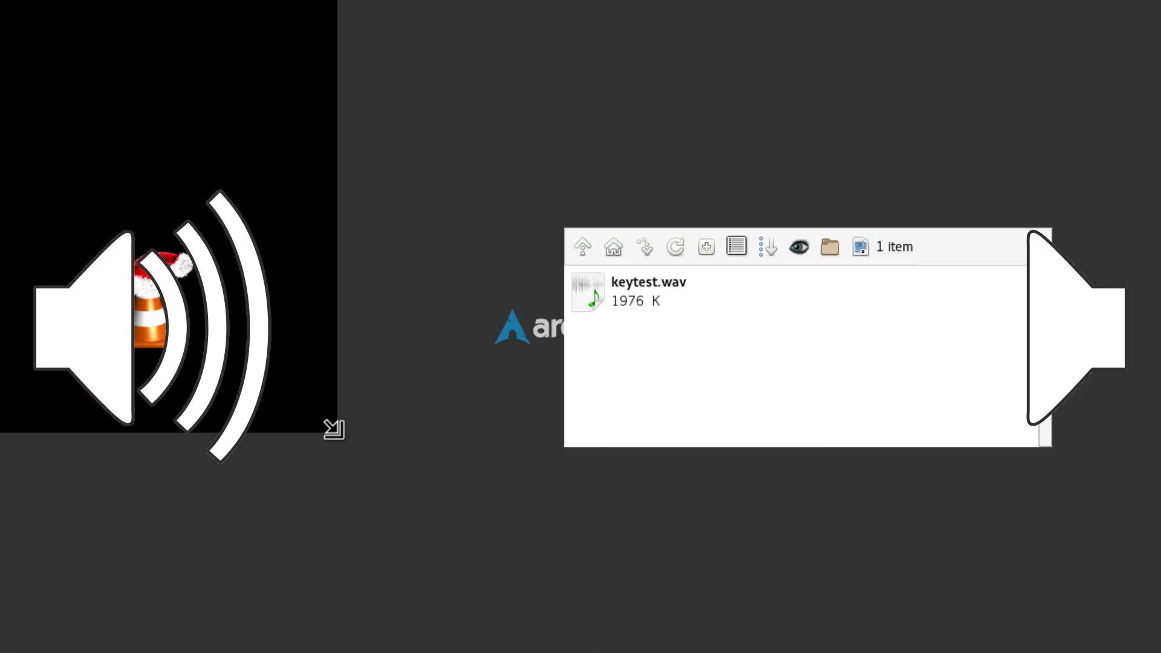
pyautogui.moveTo(334, 429); pyautogui.dragTo(158, 204)
pyautogui.moveTo(82, 77)
pyautogui.keyDown('alt'); pyautogui.mouseDown()
pyautogui.moveTo(475, 426)
pyautogui.moveTo(469, 435)
pyautogui.mouseUp(); pyautogui.keyUp('alt')
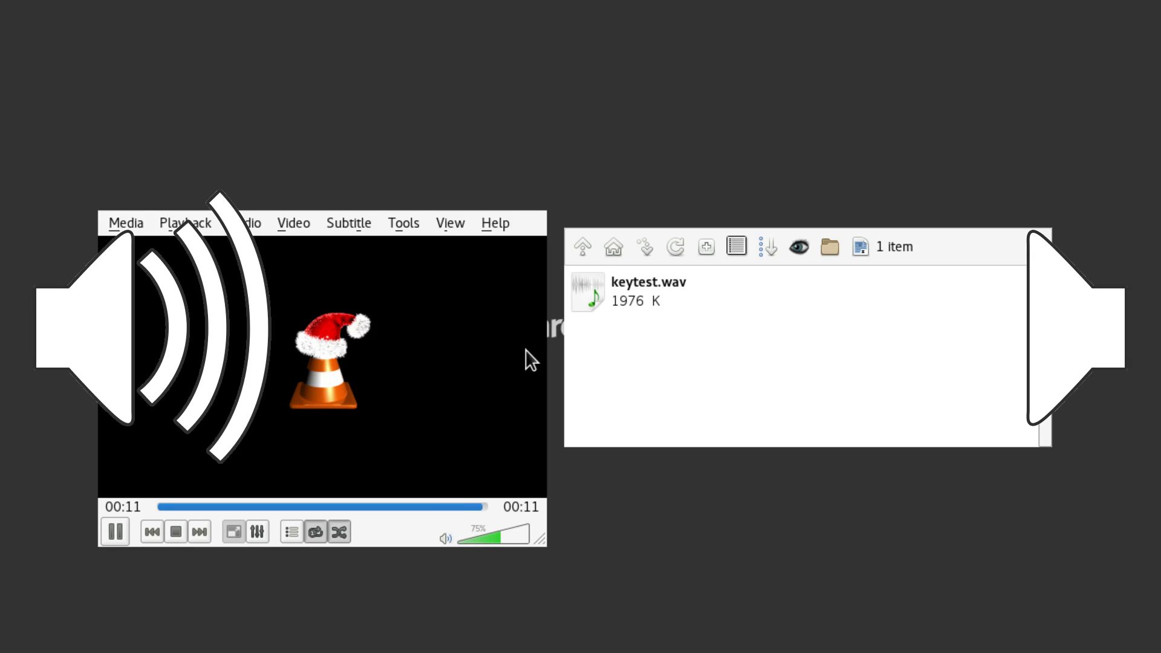
pyautogui.hotkey('ctrl', 'q')
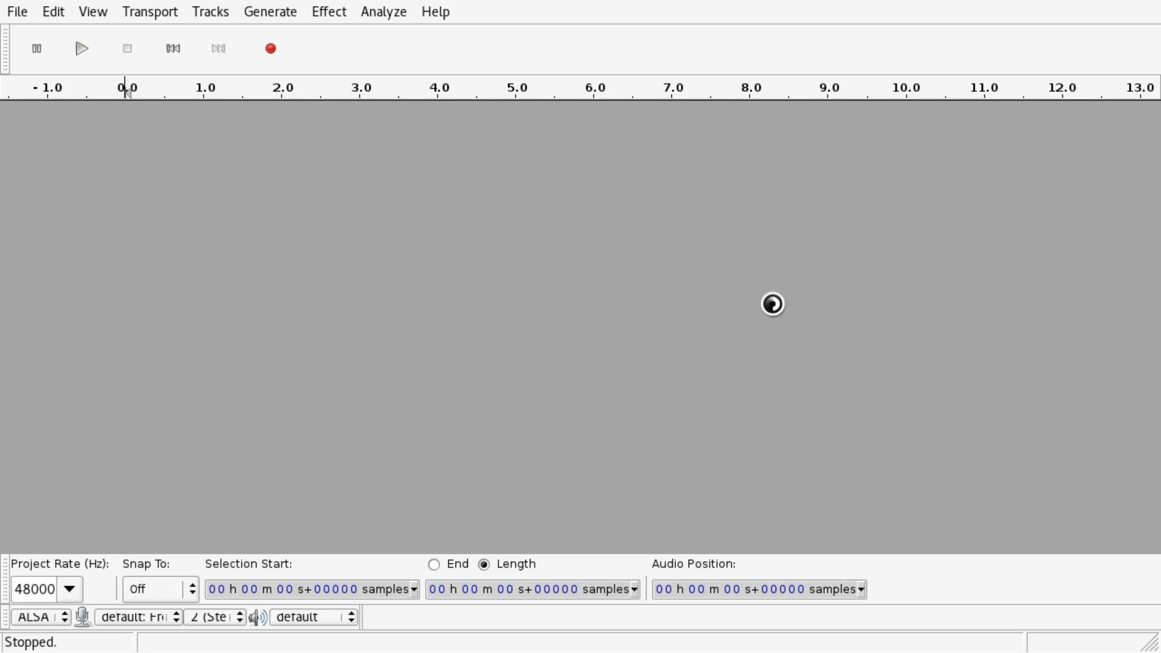
# Import keytest.wav into Audacity and place the edit point near 1.65 seconds.
pyautogui.moveTo(630, 282); pyautogui.dragTo(372, 318)
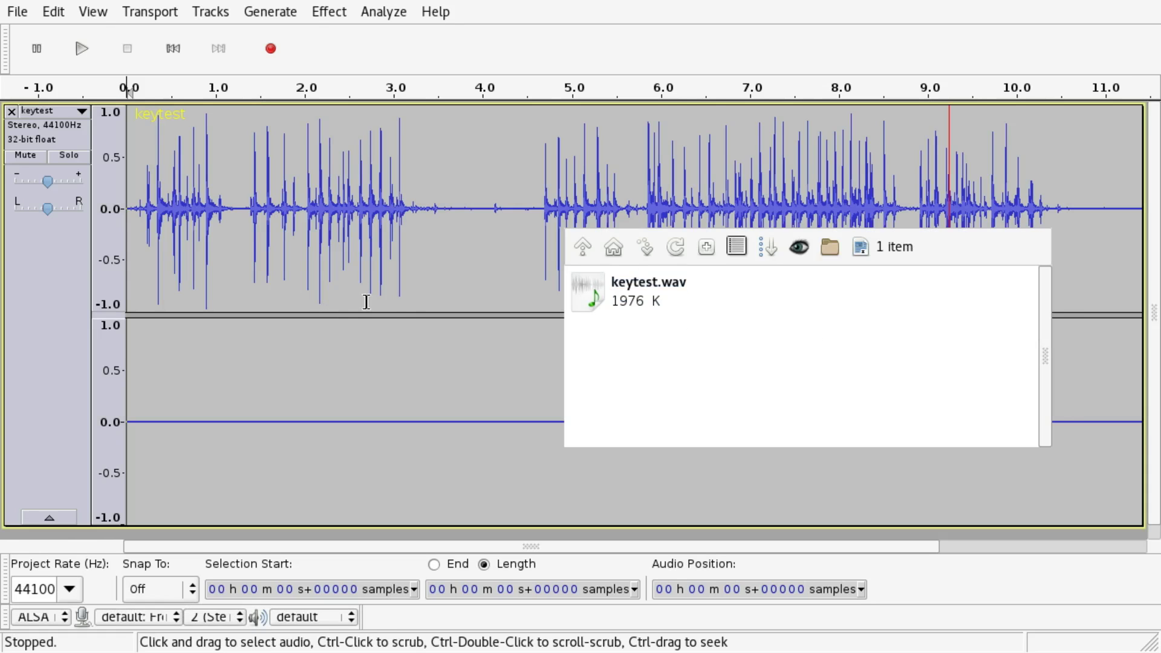
pyautogui.moveTo(799, 268); pyautogui.dragTo(1152, 272)
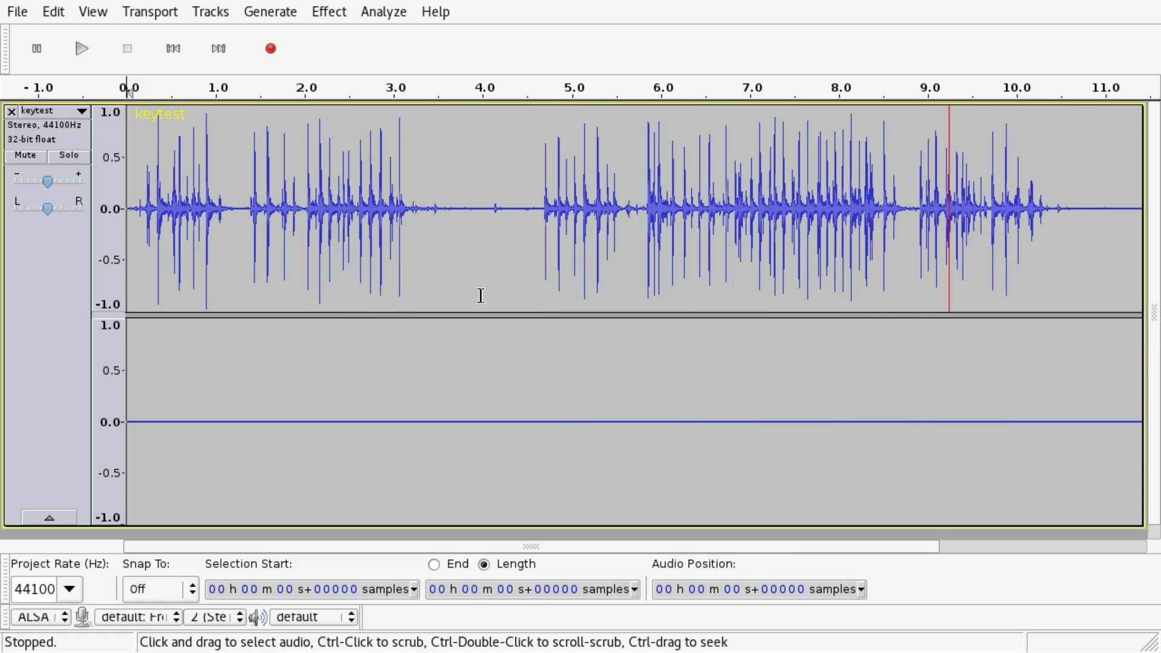
pyautogui.click(273, 240)
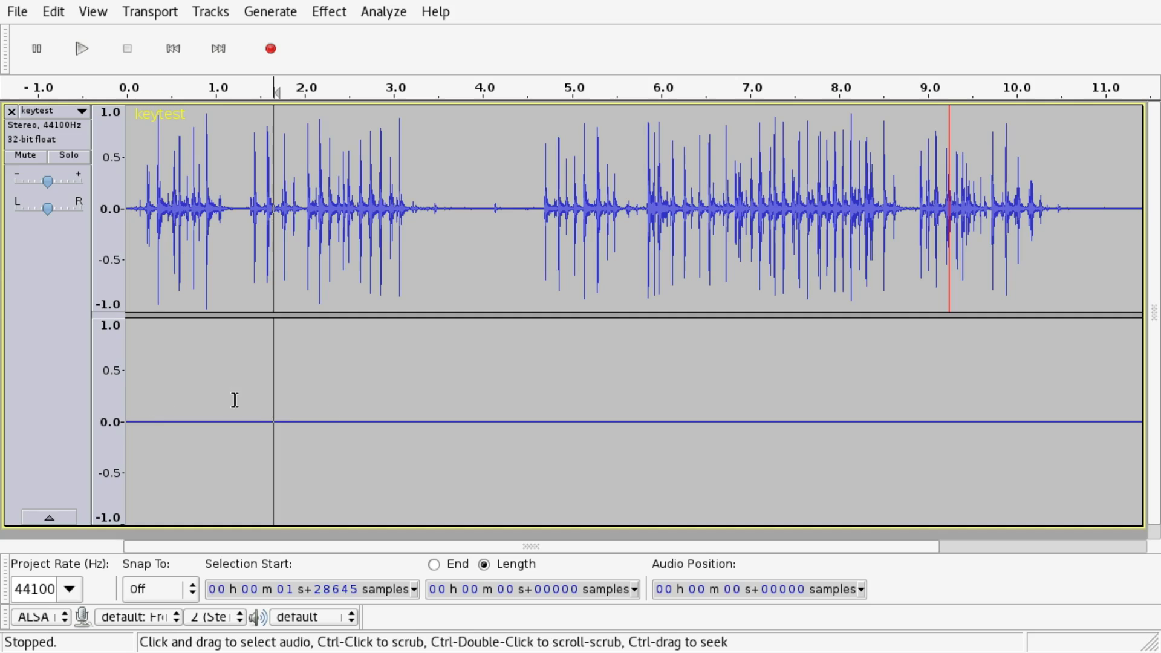
# Split the keytest stereo track to mono and delete the silent second track.
pyautogui.click(81, 114)
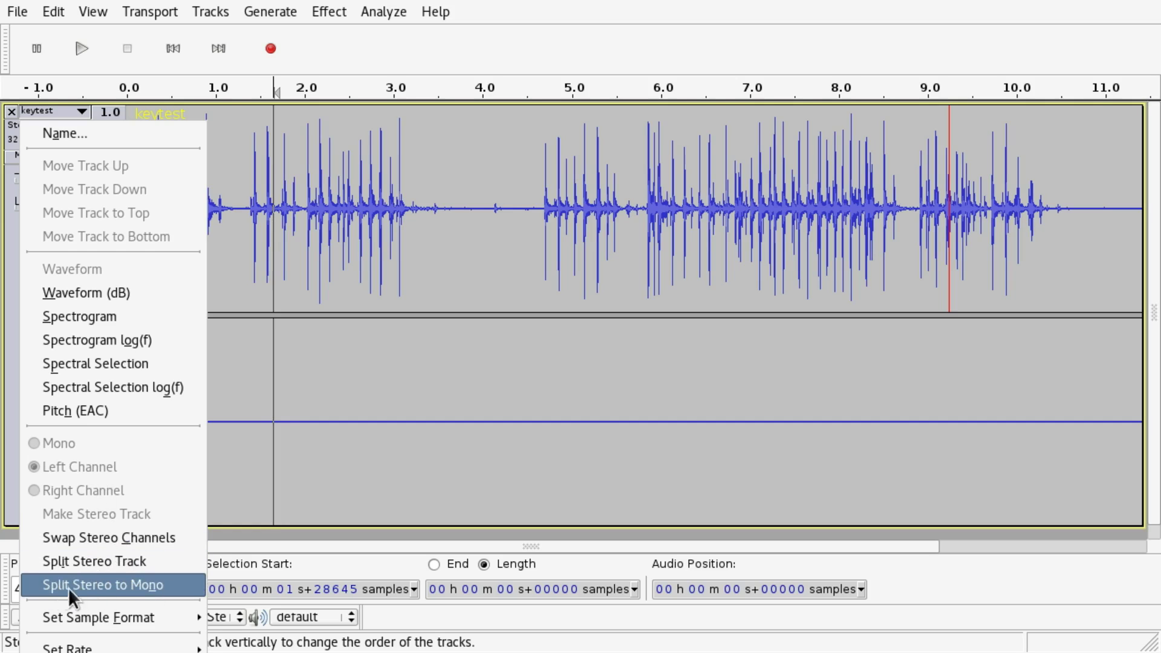
pyautogui.click(175, 588)
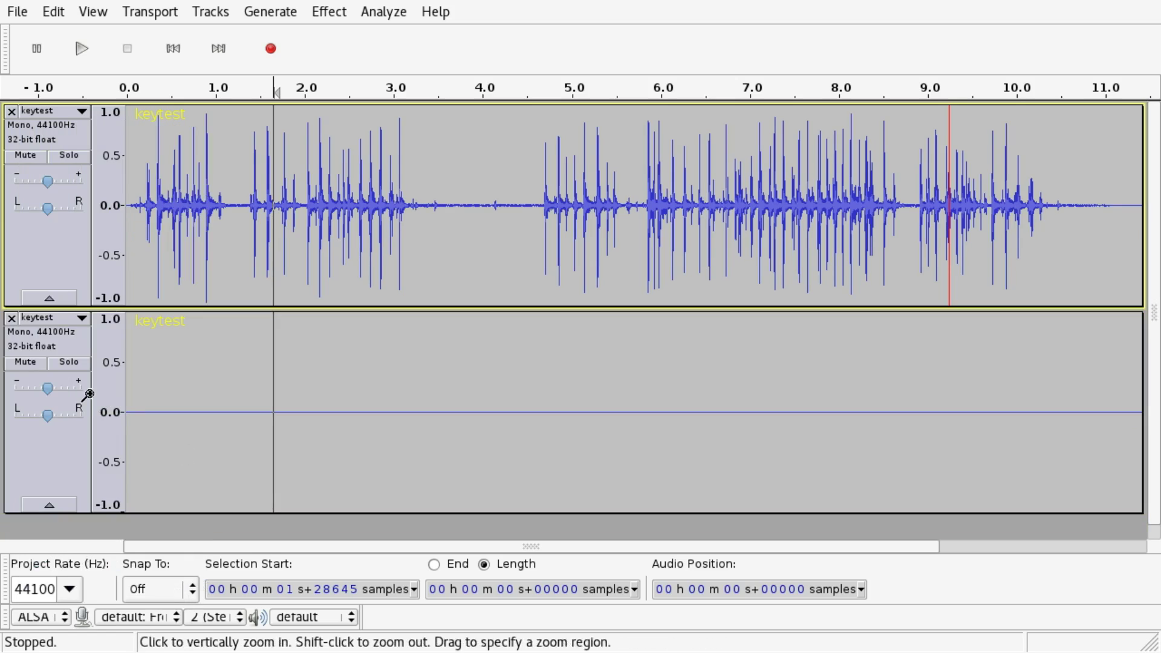
pyautogui.click(11, 319)
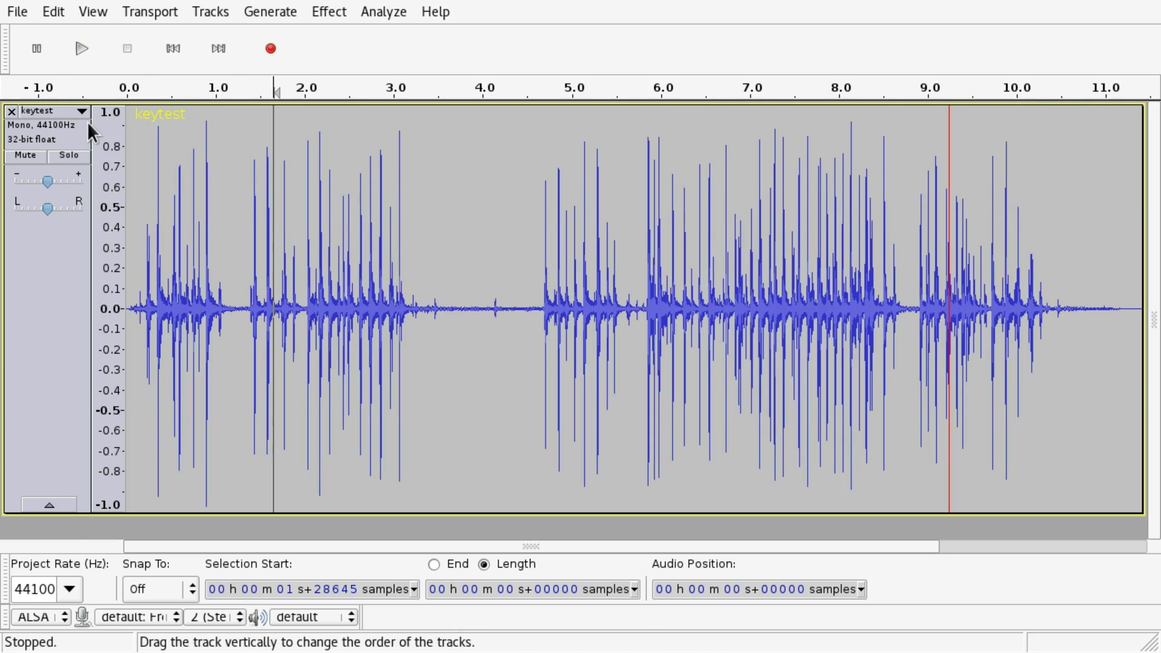
pyautogui.click(18, 12)
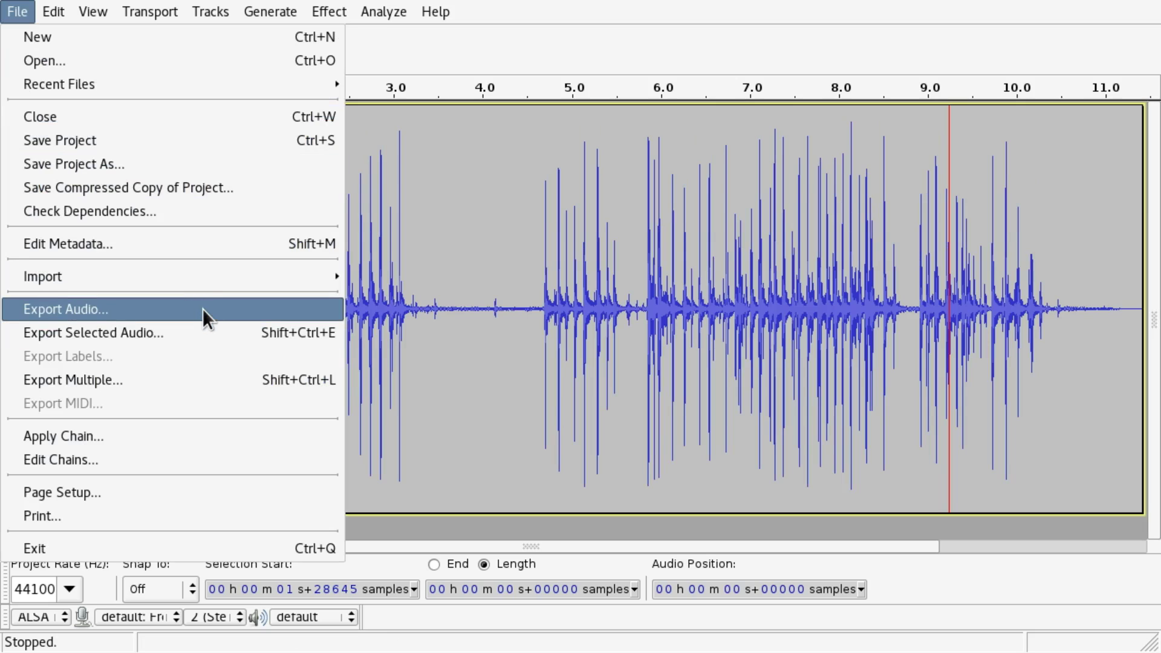
pyautogui.click(488, 248)
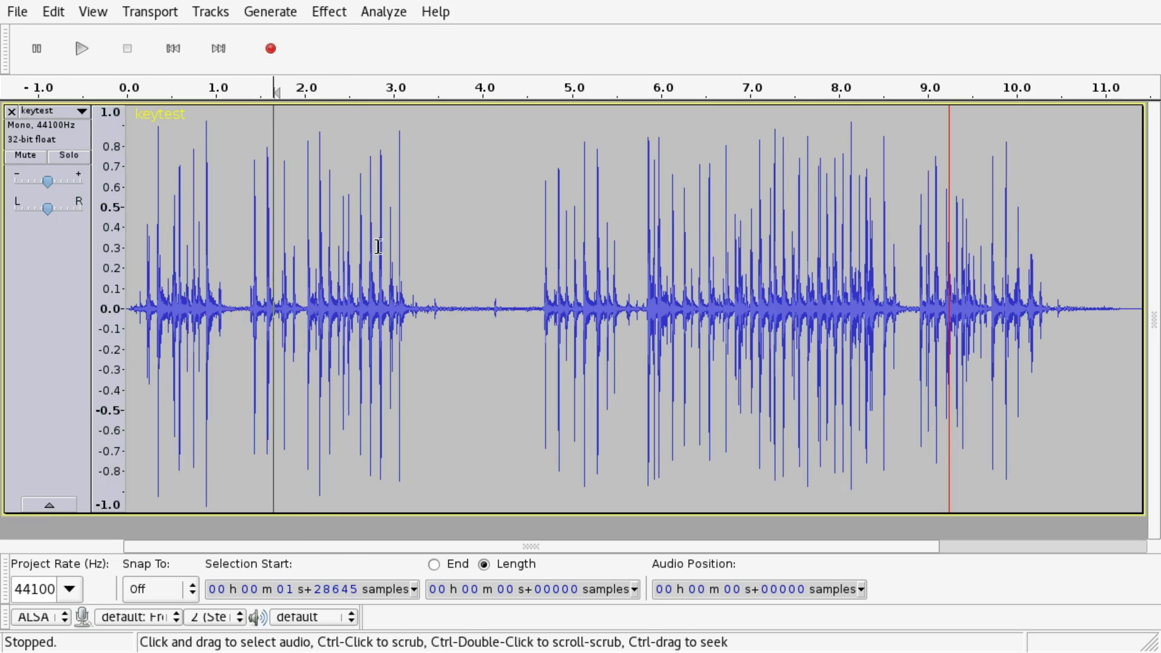
pyautogui.hotkey('ctrl', 'shift', 'n')
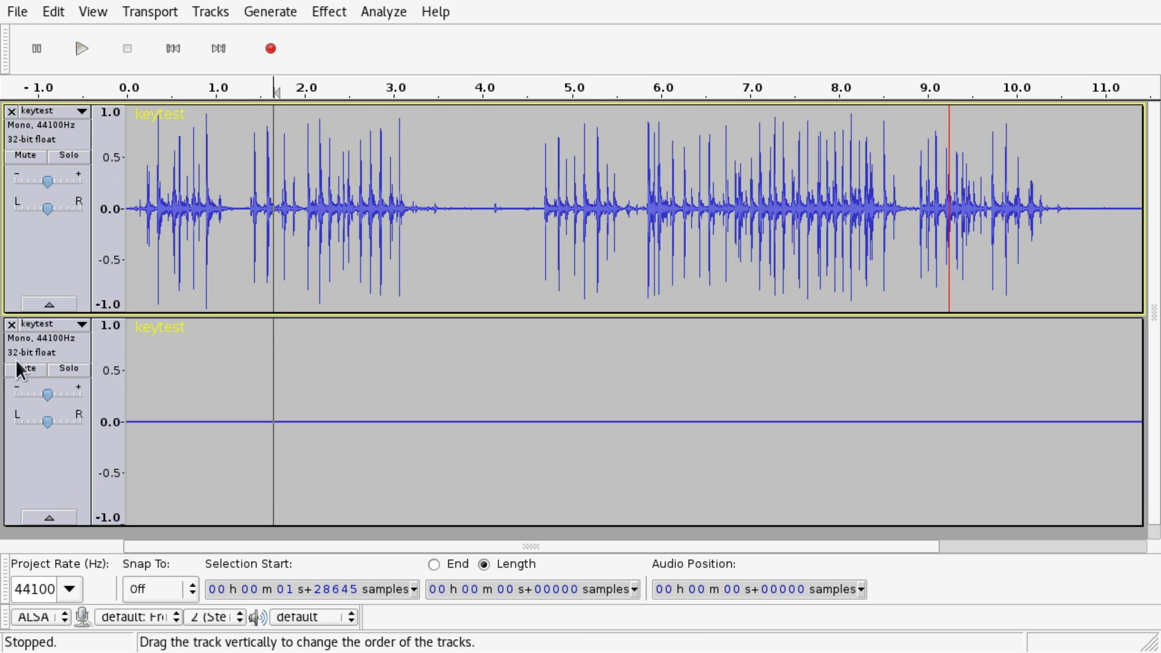
# Remove the empty new track, then select and duplicate the keytest track.
pyautogui.click(12, 325)
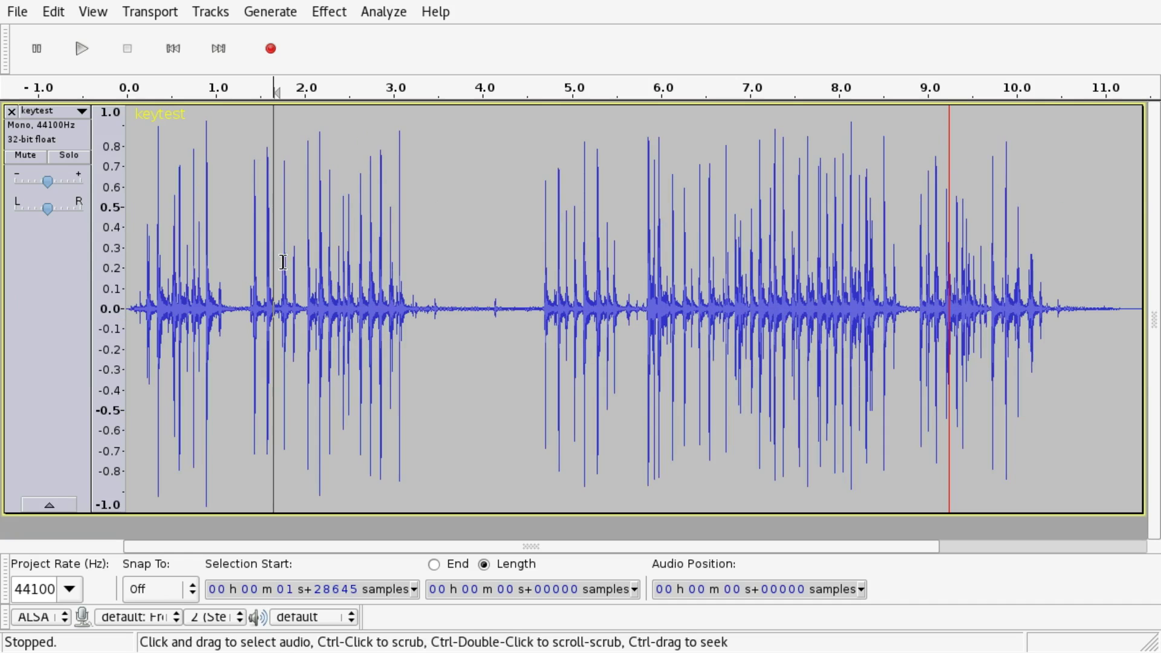
pyautogui.doubleClick(282, 262)
pyautogui.moveTo(210, 11)
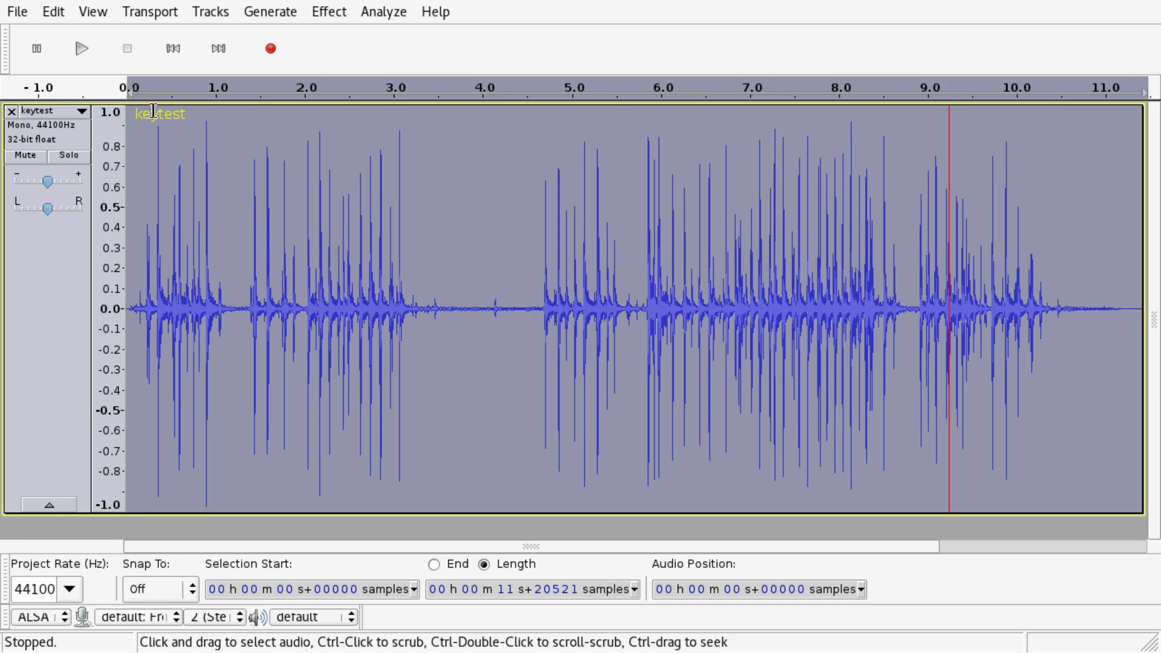
pyautogui.click(96, 8)
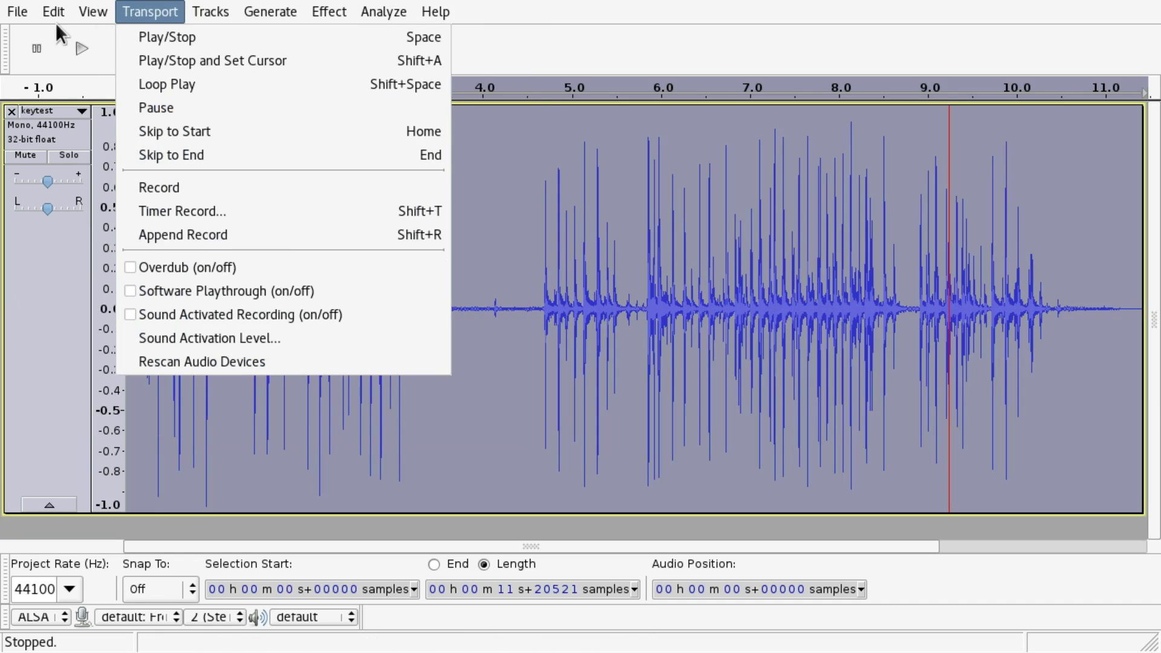
pyautogui.moveTo(53, 13)
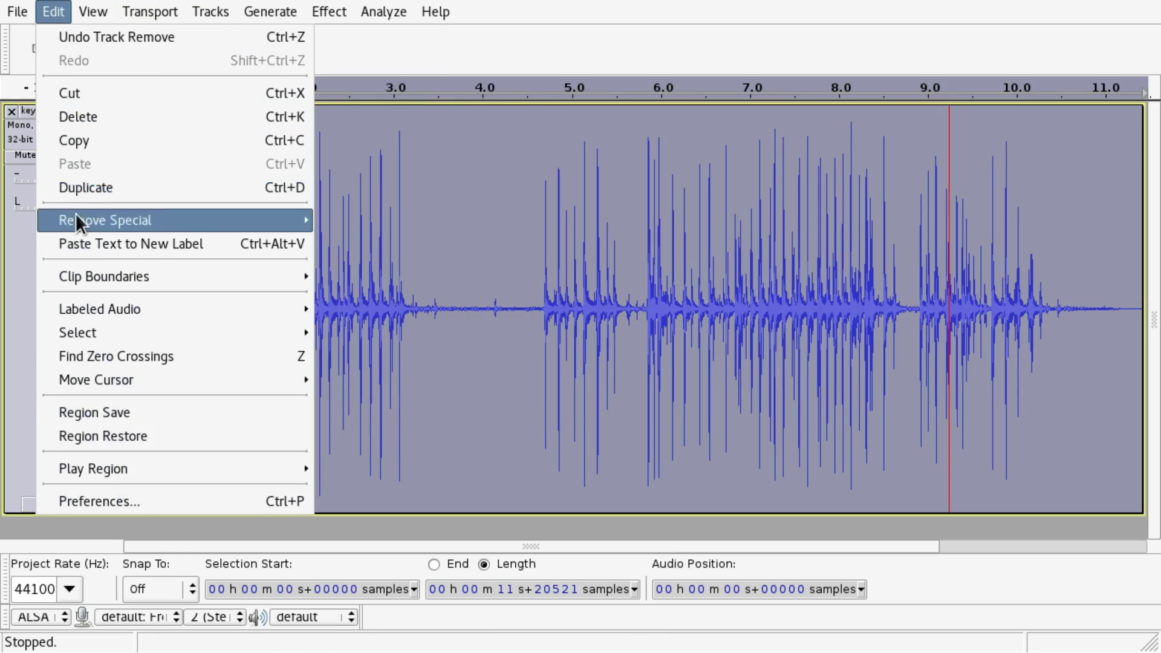
pyautogui.click(86, 186)
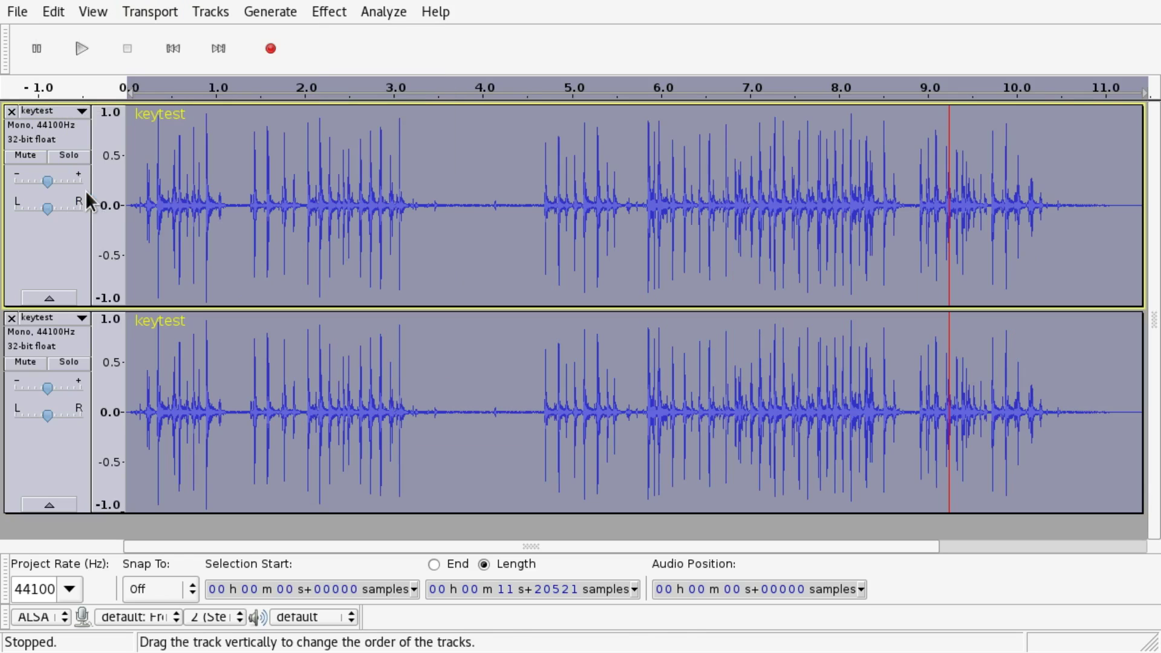
pyautogui.click(56, 113)
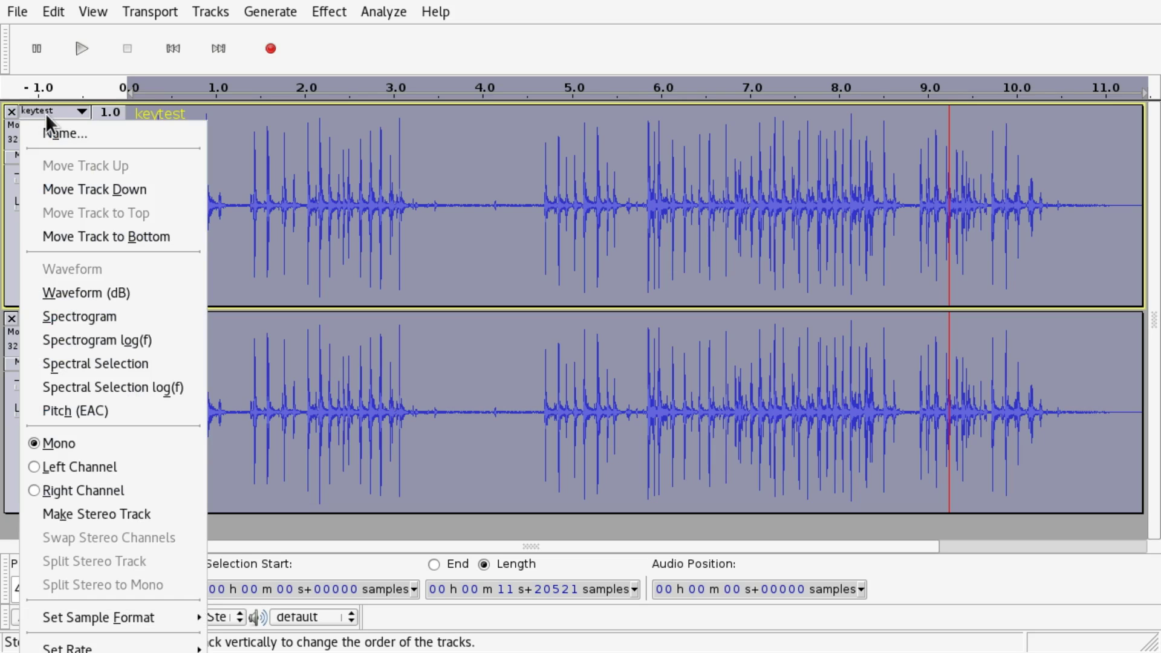
# Set the upper keytest copy to Left, the lower to Right, and make a stereo track.
pyautogui.click(102, 473)
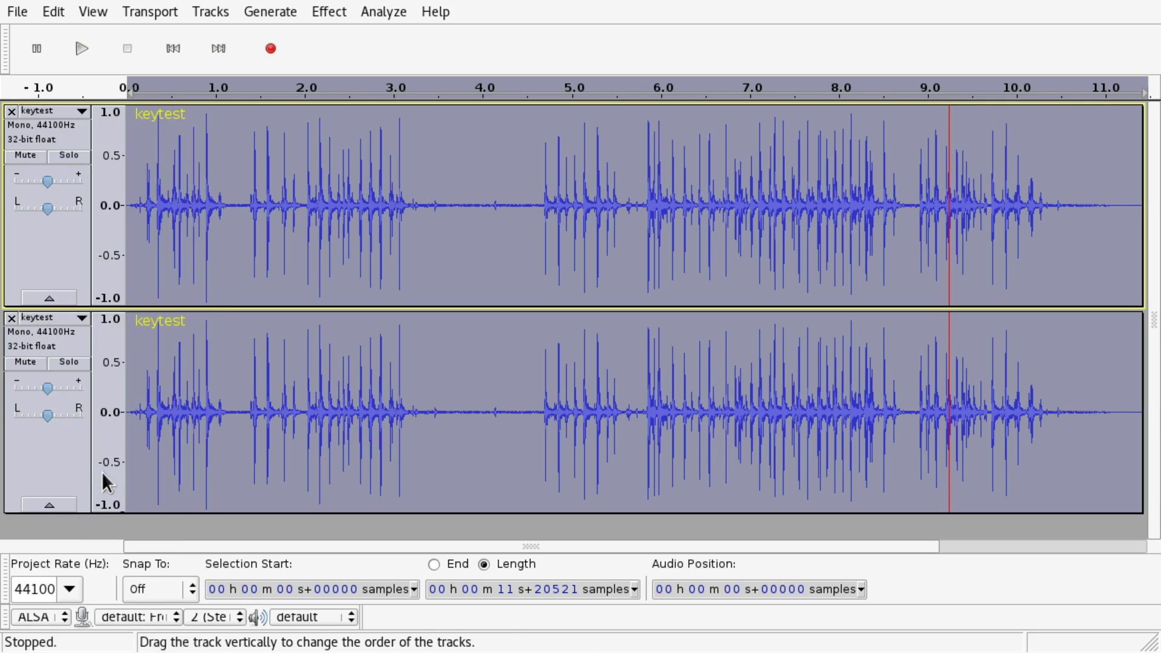
pyautogui.click(53, 318)
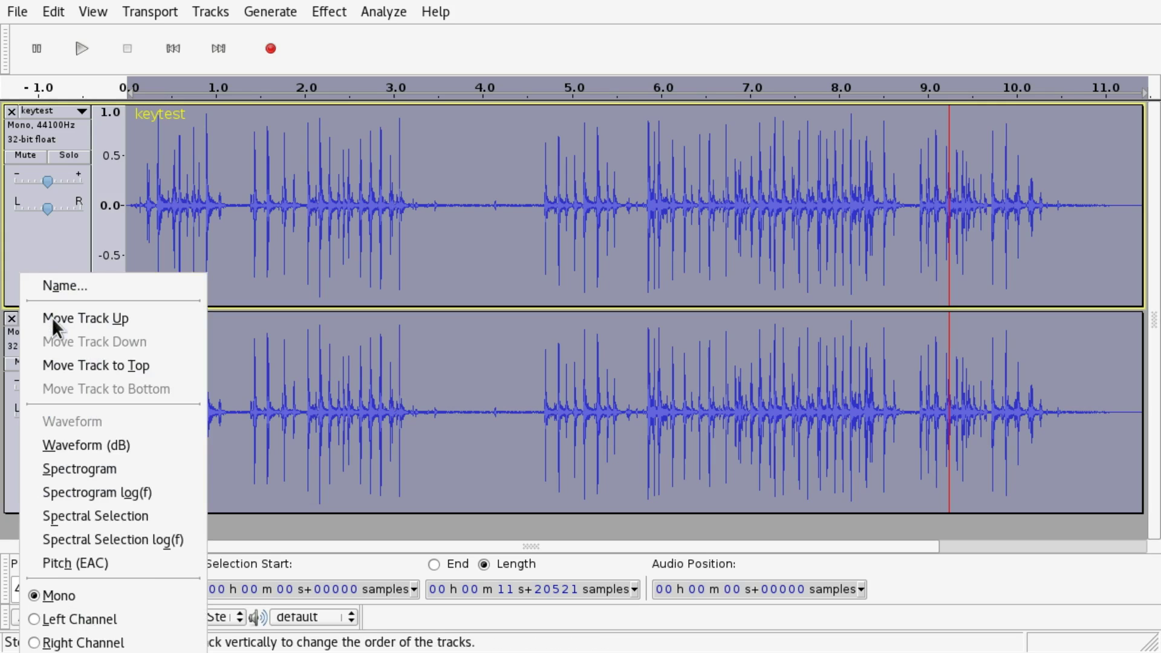
pyautogui.click(102, 647)
pyautogui.click(78, 111)
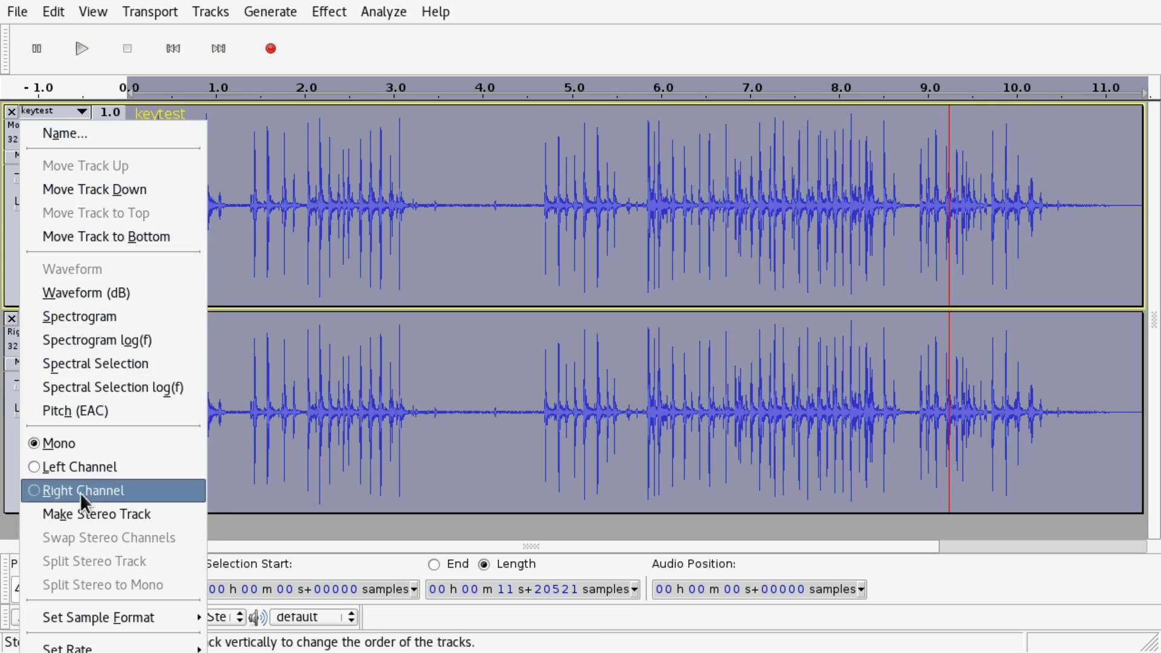
pyautogui.click(84, 516)
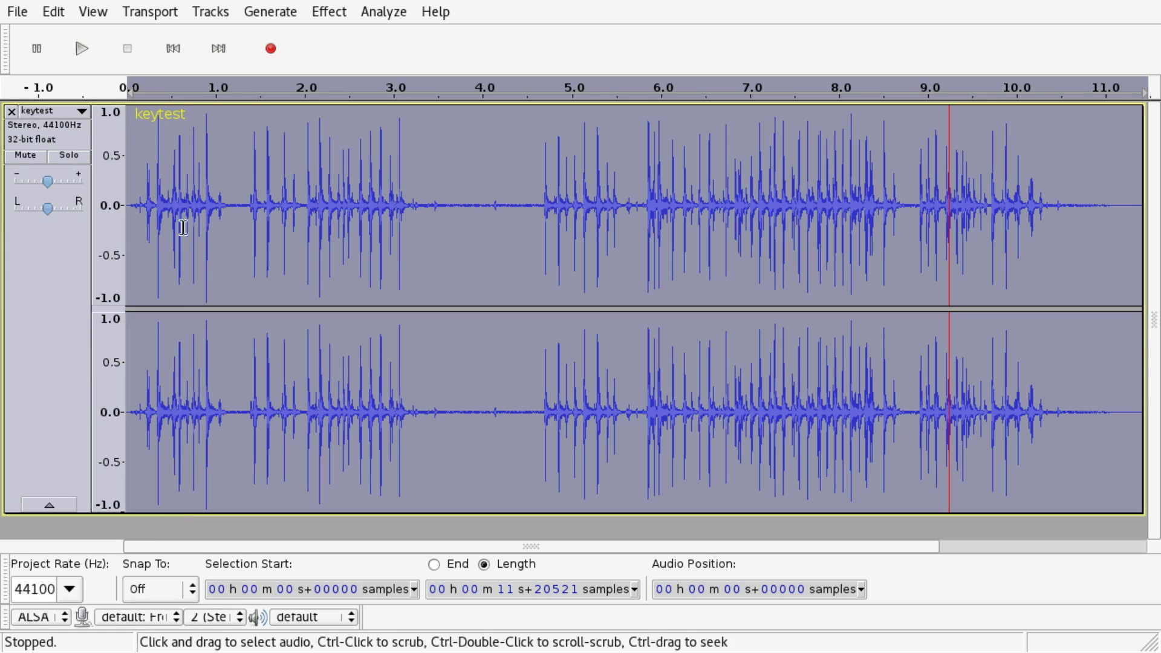
pyautogui.click(16, 11)
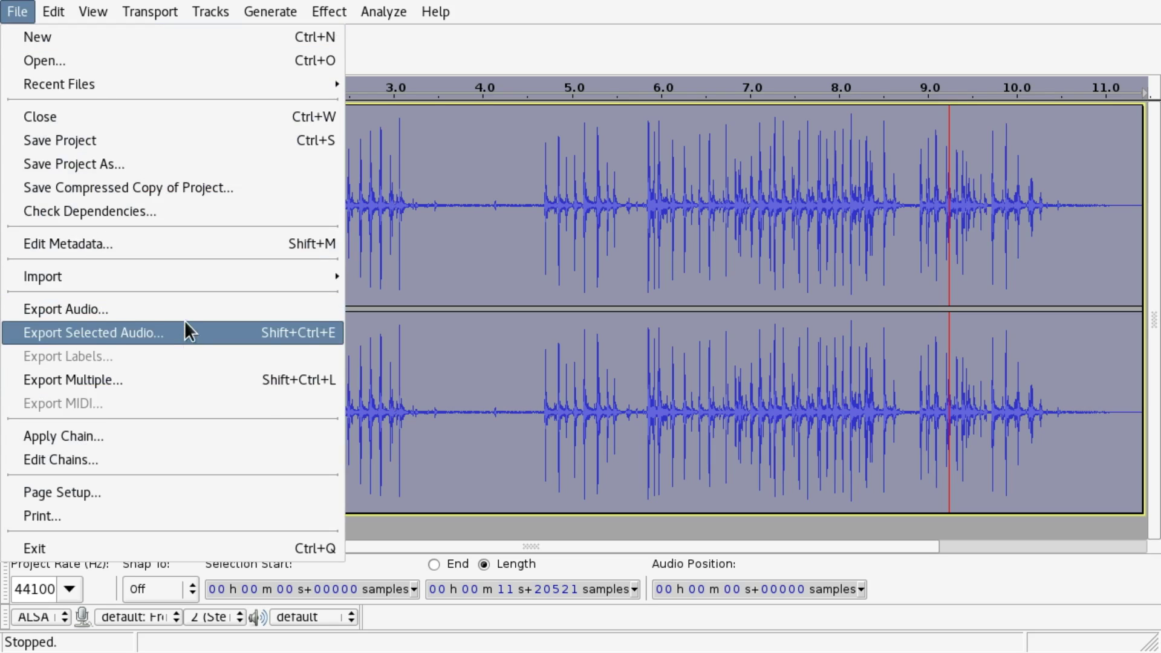
# Export the audio as keytest-fixedchannels.wav, accepting the left/right channel mapping.
pyautogui.click(96, 309)
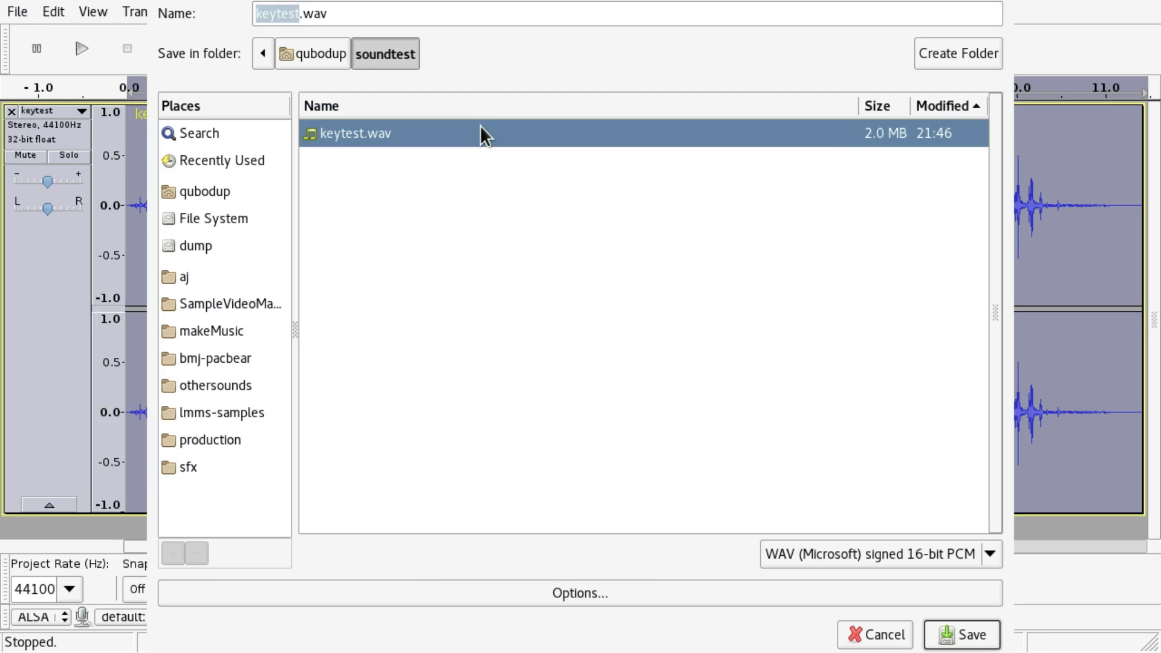
pyautogui.doubleClick(291, 13)
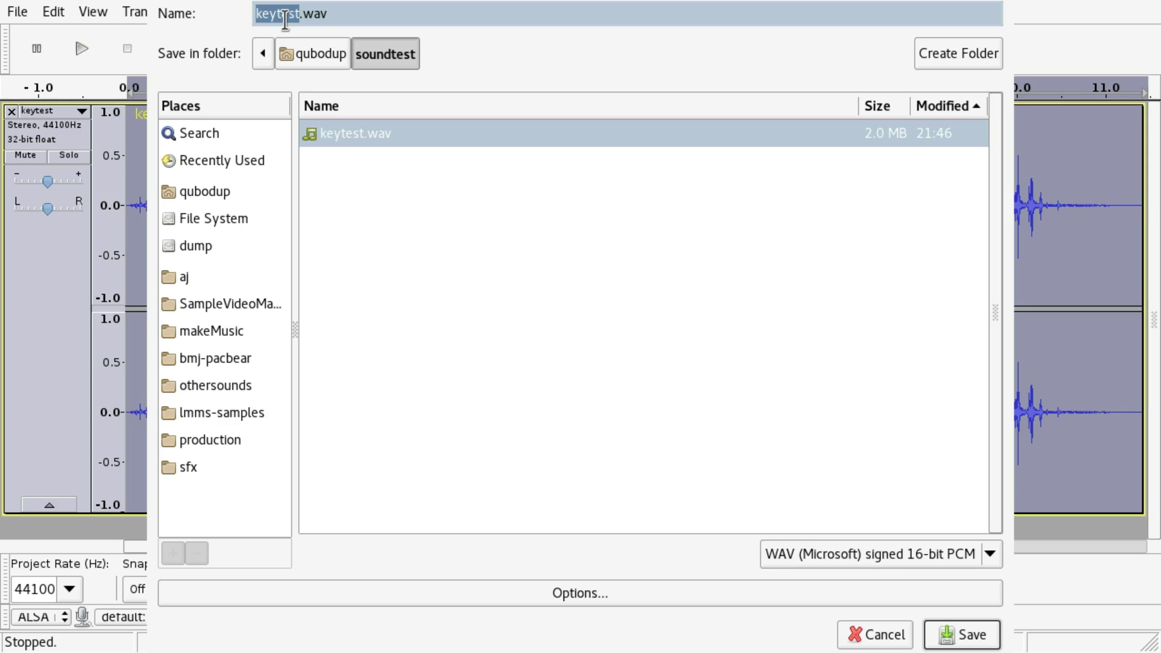
pyautogui.write('keytest-')
pyautogui.write('fixedchann')
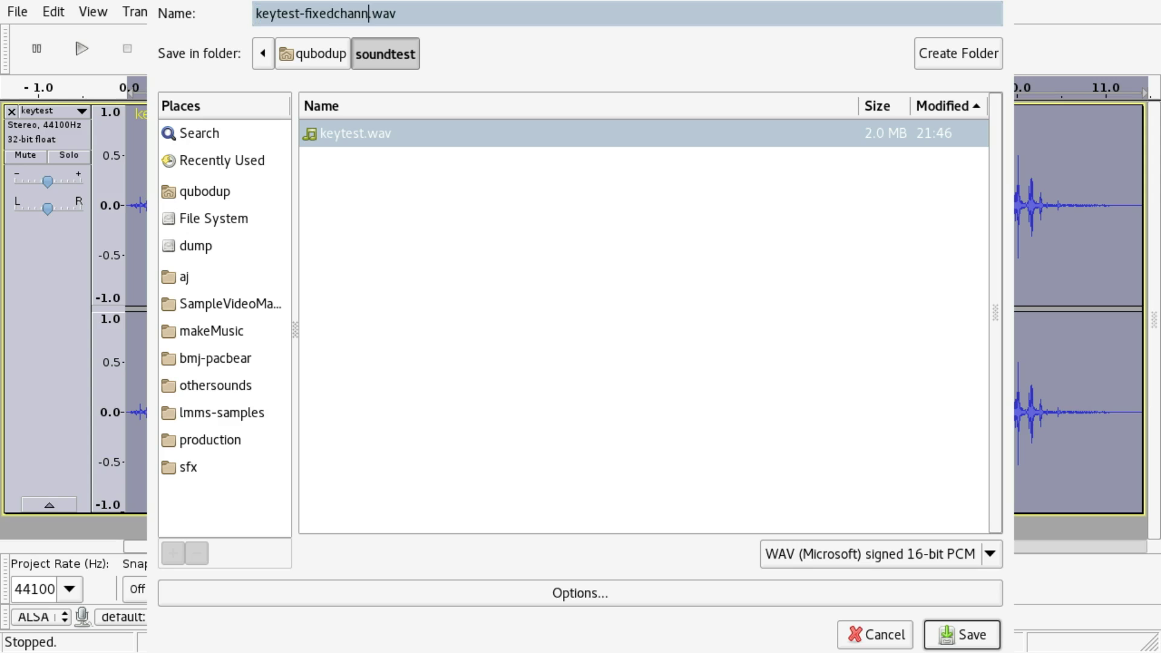
pyautogui.write('els')
pyautogui.click(454, 12)
pyautogui.press('Return')
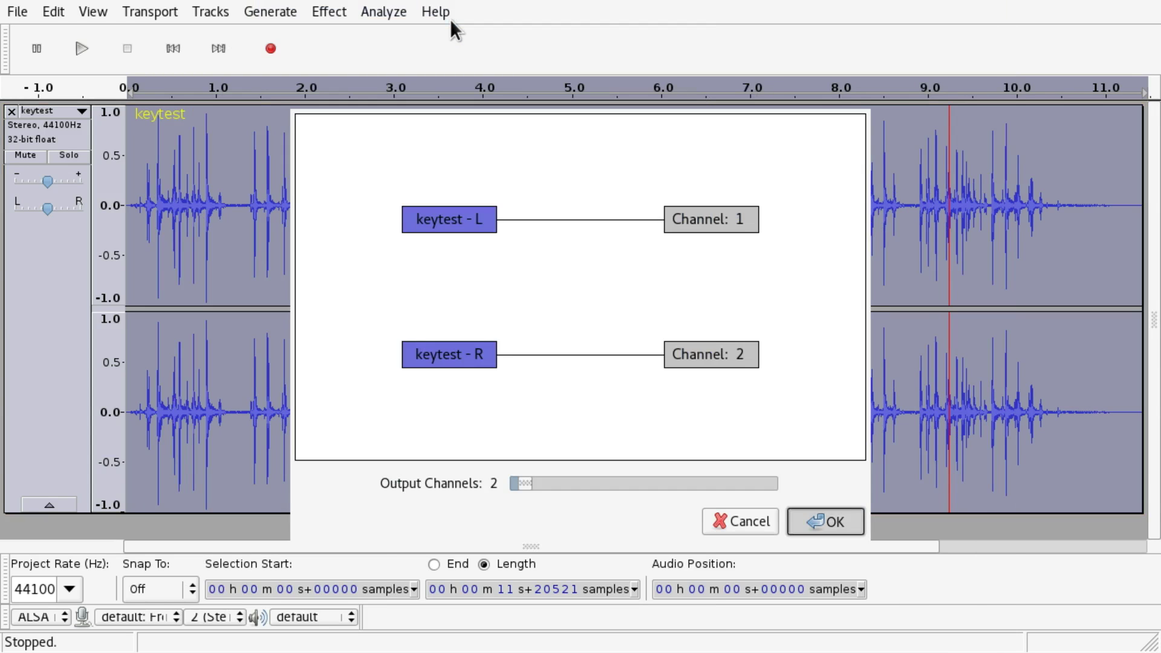
pyautogui.press('Return')
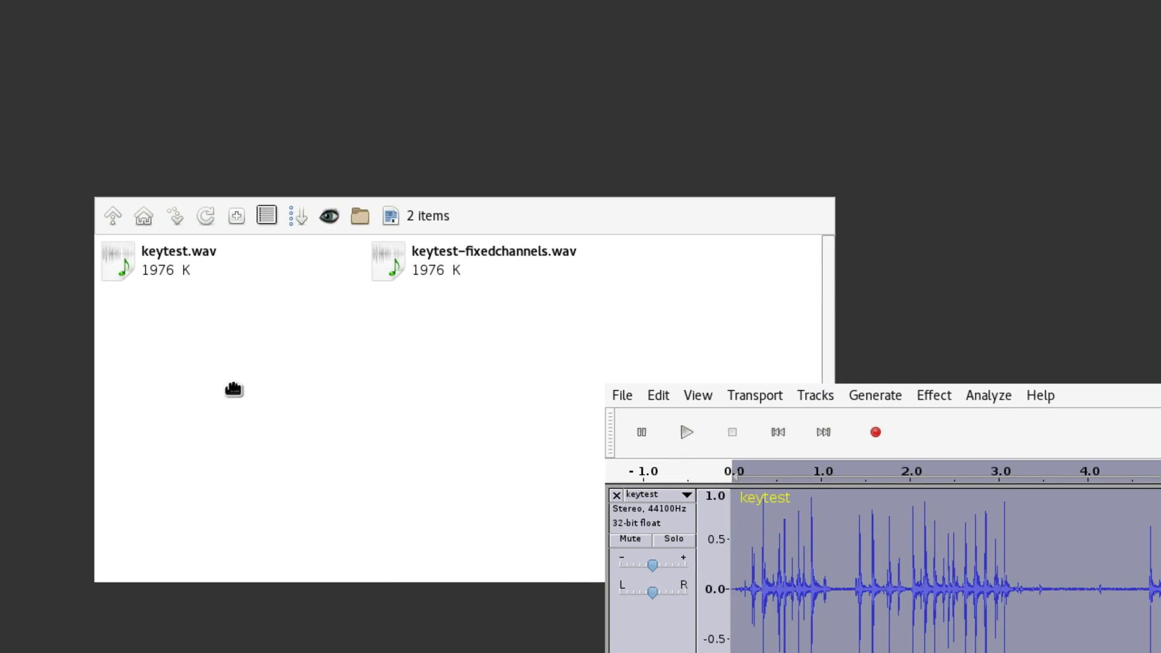
# Play keytest-fixedchannels.wav in VLC from ROX-Filer and move the player to the top right.
pyautogui.click(469, 334)
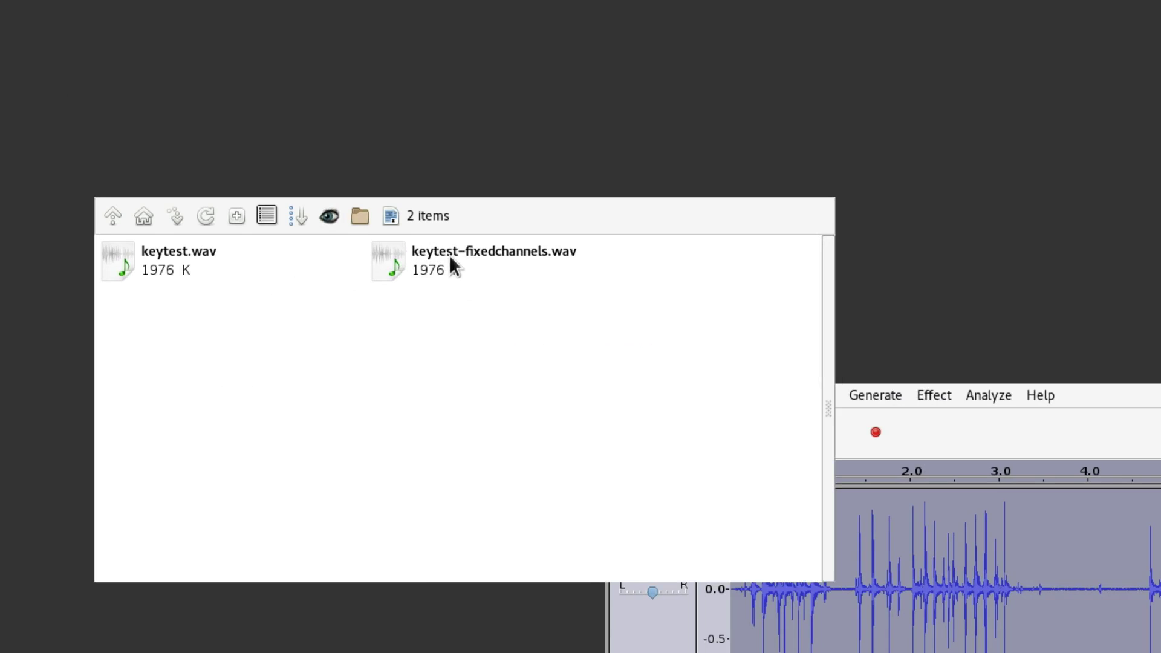
pyautogui.rightClick(431, 251)
pyautogui.click(534, 283)
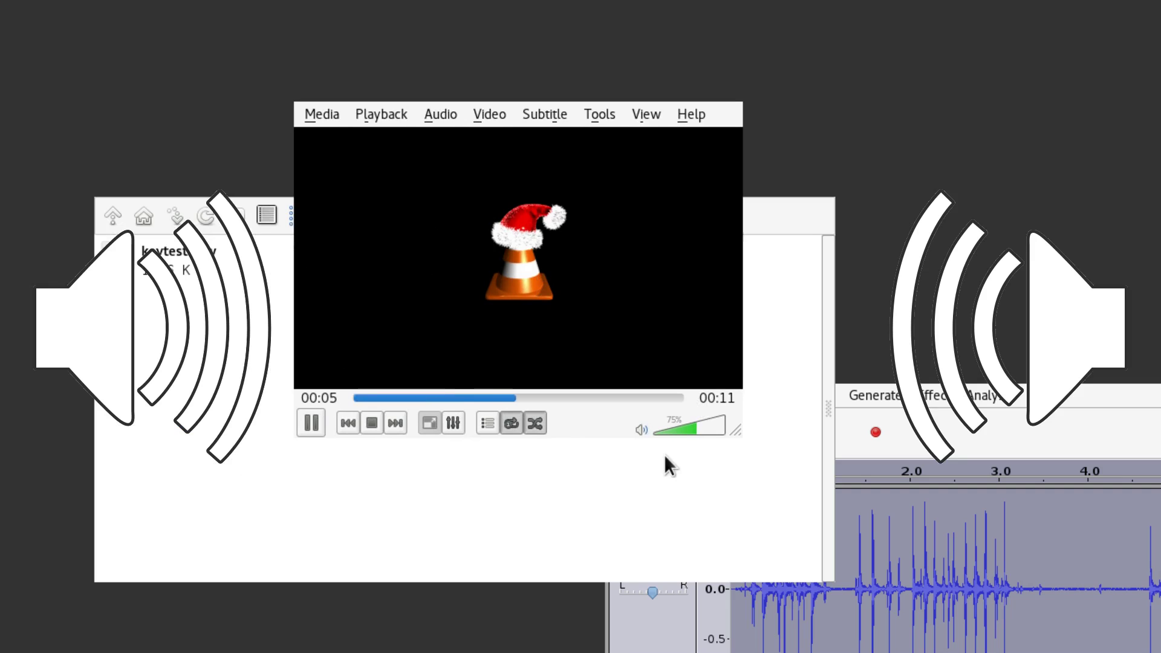
pyautogui.moveTo(505, 313)
pyautogui.mouseDown()
pyautogui.moveTo(1019, 107)
pyautogui.moveTo(882, 229)
pyautogui.mouseUp()
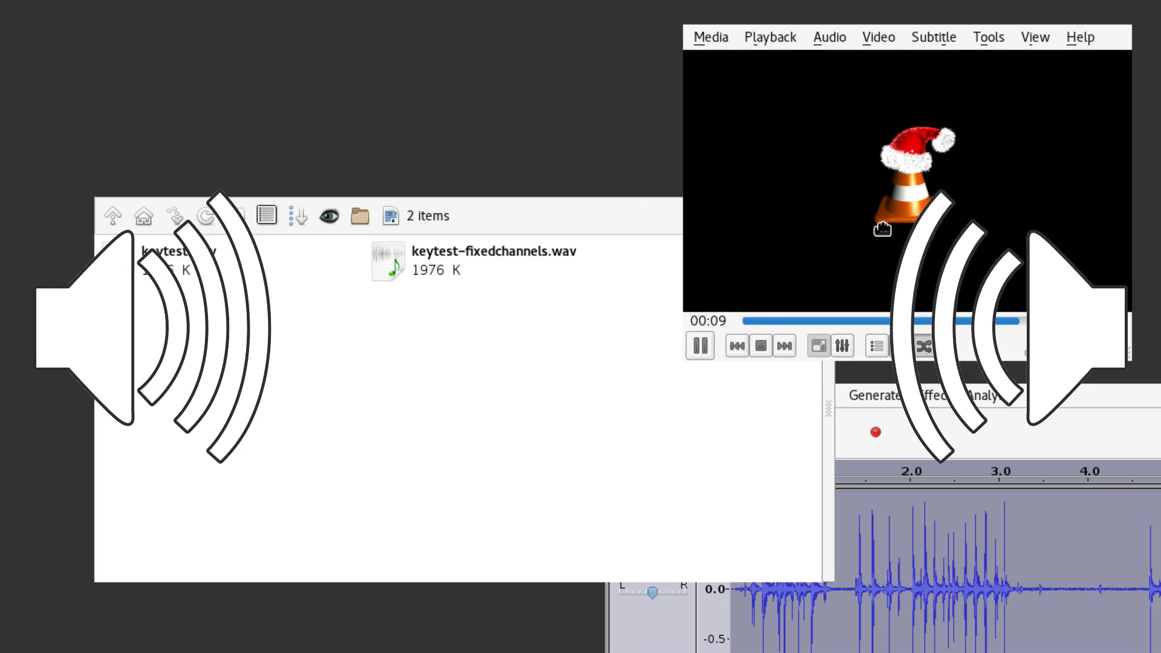